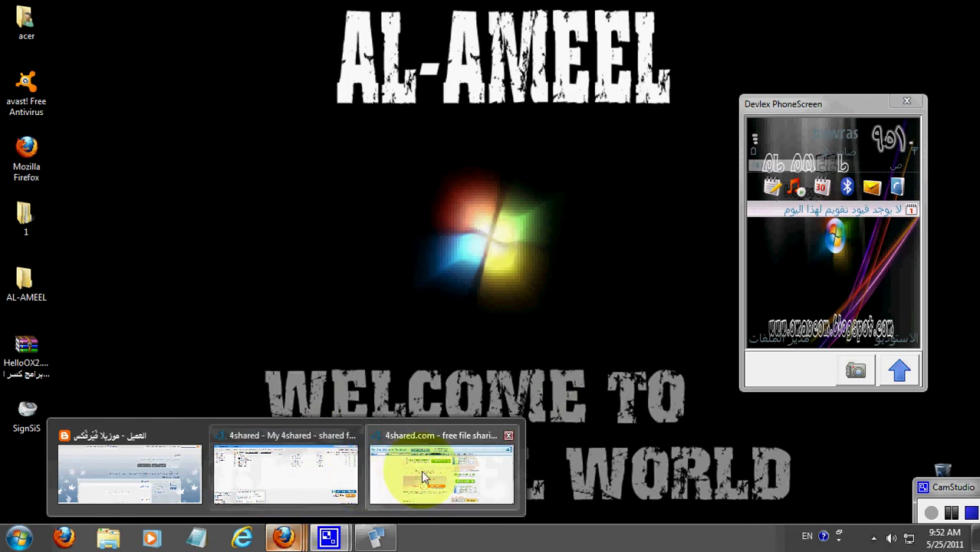
Step: View the blog and the 4shared download page for the HelloOX2 2011 archive, and return to the desktop
{"action": "left_click", "coordinate": [182, 465]}
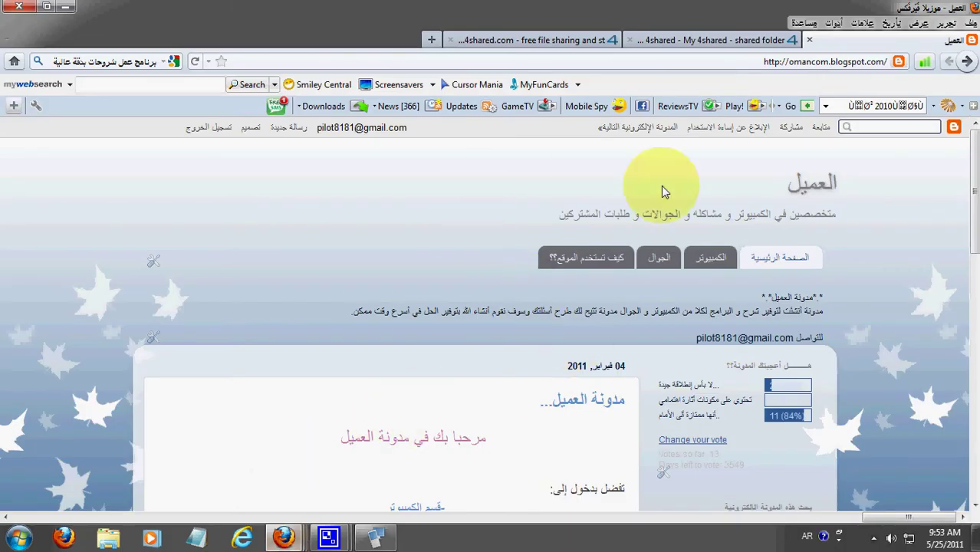
{"action": "left_click", "coordinate": [540, 43]}
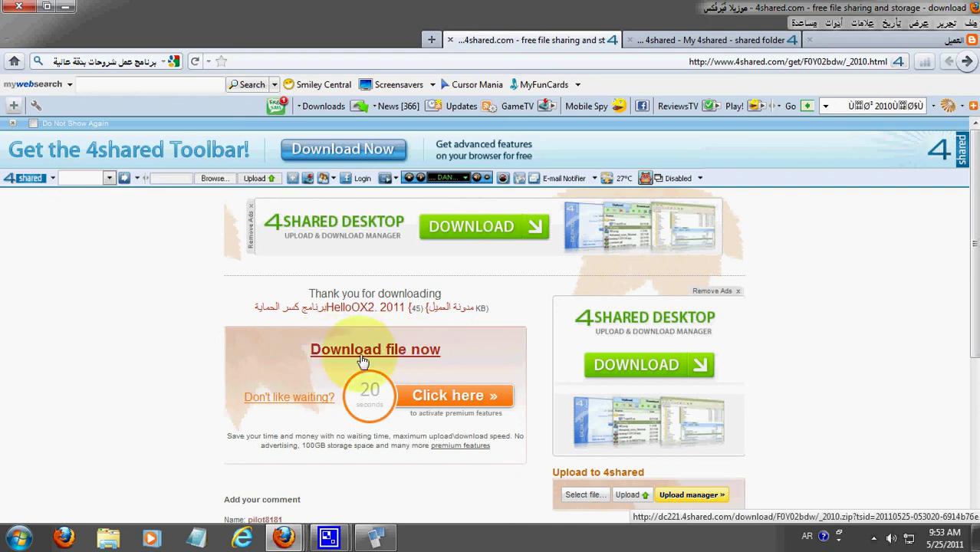
{"action": "left_click", "coordinate": [65, 6]}
Step: Extract the HelloOX2 2011 zip archive directly onto the desktop and put the archive back among the other icons
{"action": "left_click_drag", "start_coordinate": [22, 351], "coordinate": [360, 242]}
{"action": "right_click", "coordinate": [360, 242]}
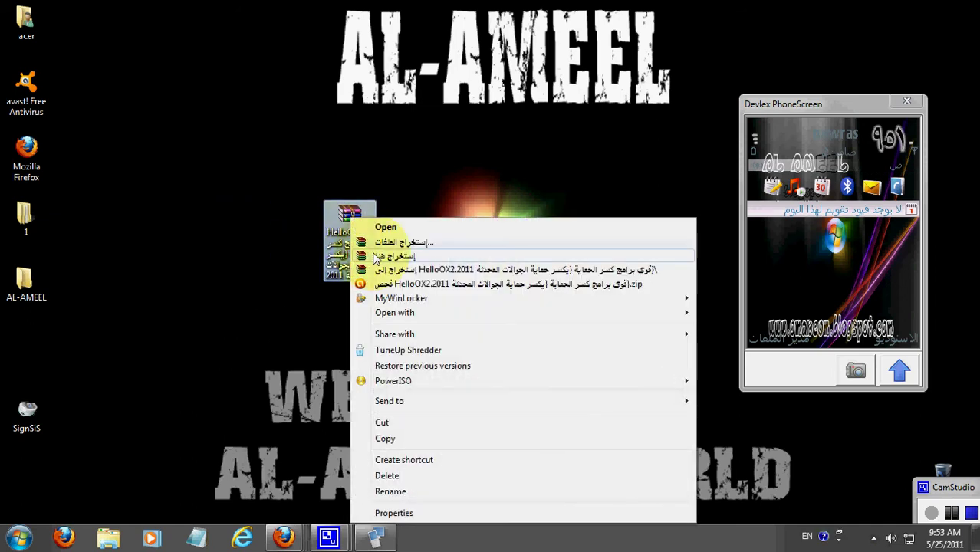
{"action": "left_click", "coordinate": [371, 253]}
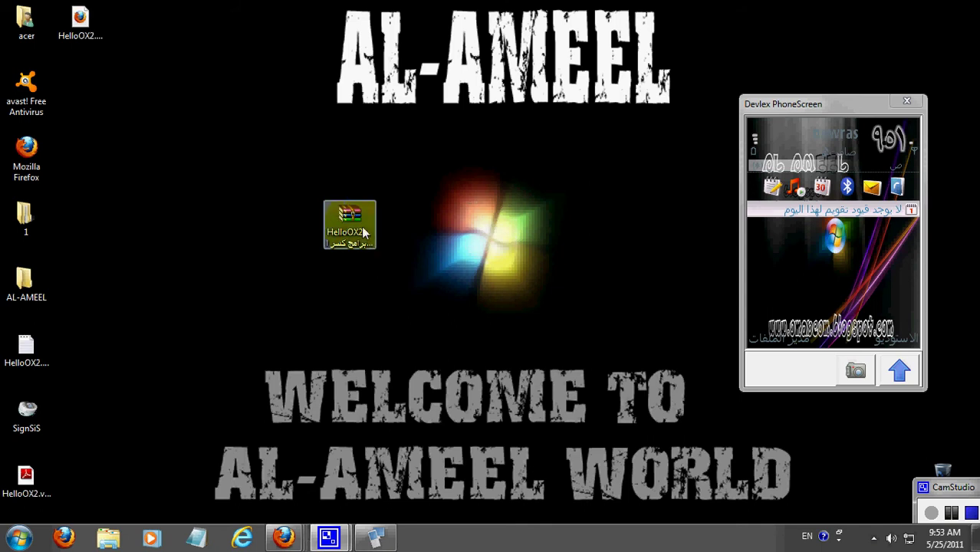
{"action": "left_click_drag", "start_coordinate": [349, 211], "coordinate": [84, 181]}
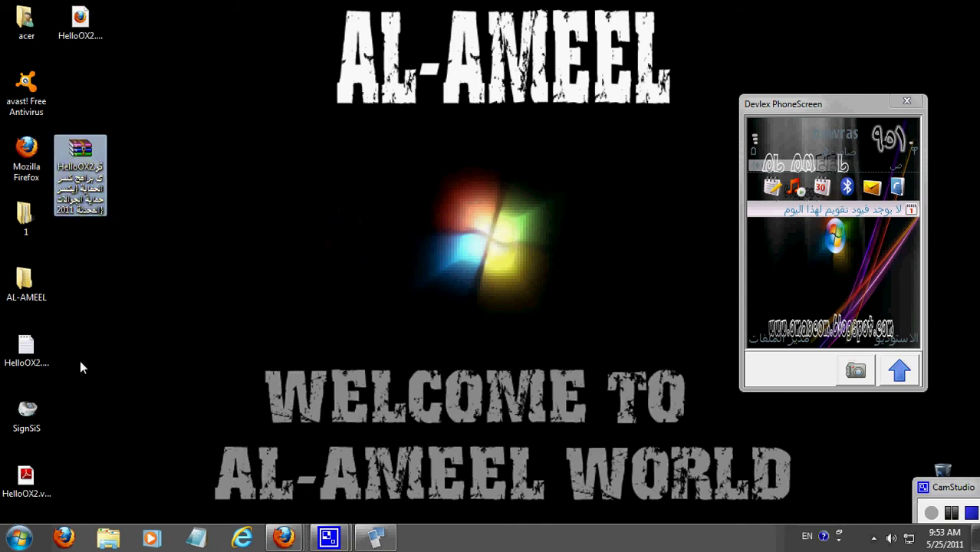
Step: Set the HelloOX2.v2.03.Unsigned file and SignSiS apart in the open area of the desktop and launch SignSiS
{"action": "left_click_drag", "start_coordinate": [30, 479], "coordinate": [566, 157]}
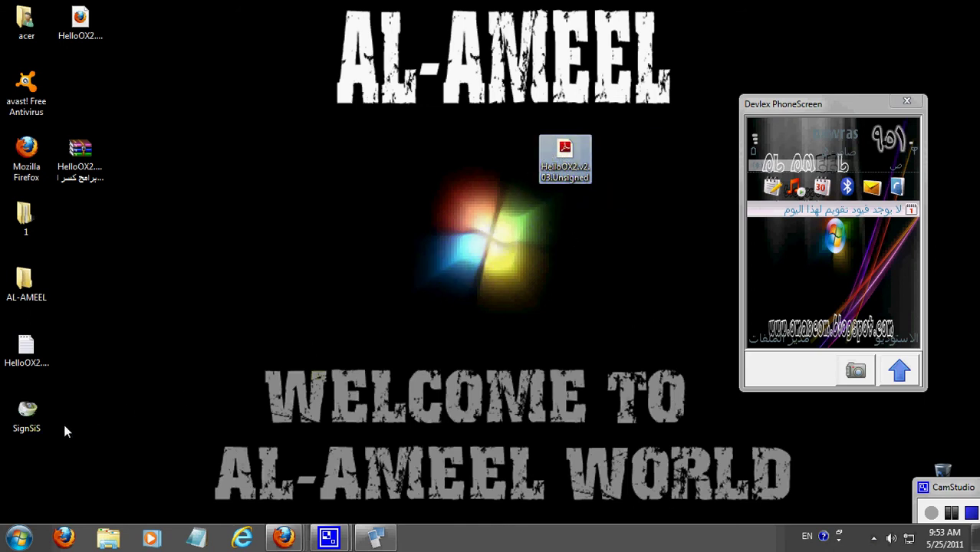
{"action": "left_click_drag", "start_coordinate": [27, 414], "coordinate": [476, 168]}
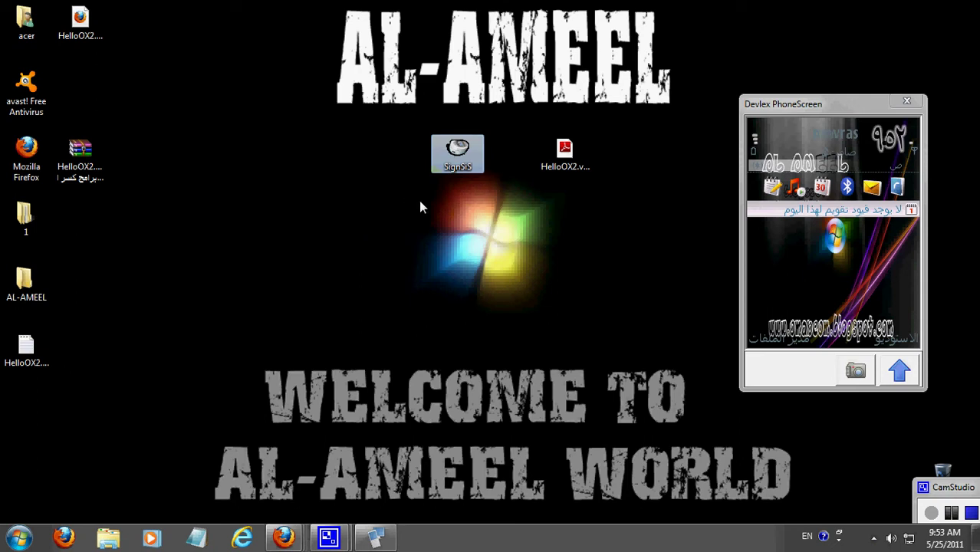
{"action": "double_click", "coordinate": [452, 158]}
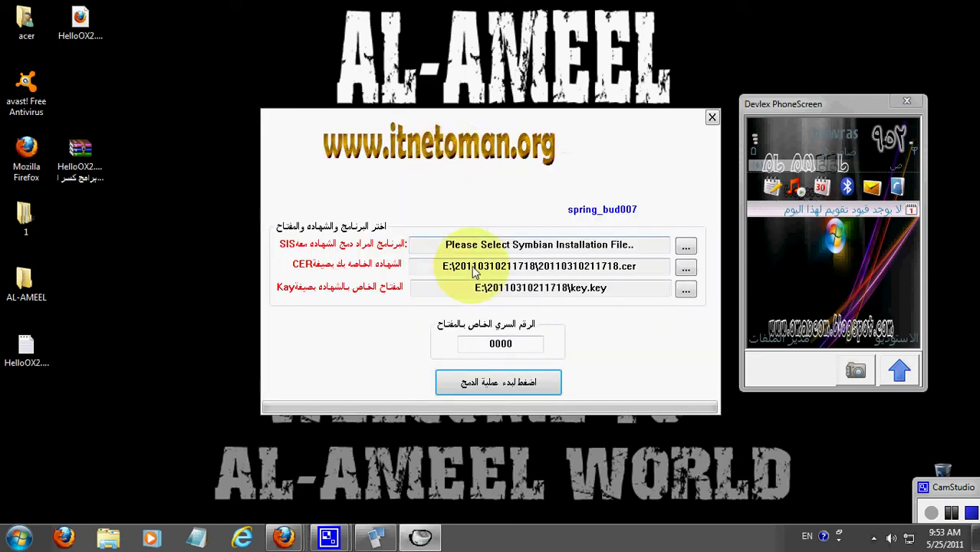
Step: Check the preset certificate and key paths and load HelloOX2.v2.03.Unsigned.sis from the Desktop as the Symbian installation file
{"action": "left_click_drag", "start_coordinate": [652, 268], "coordinate": [380, 268]}
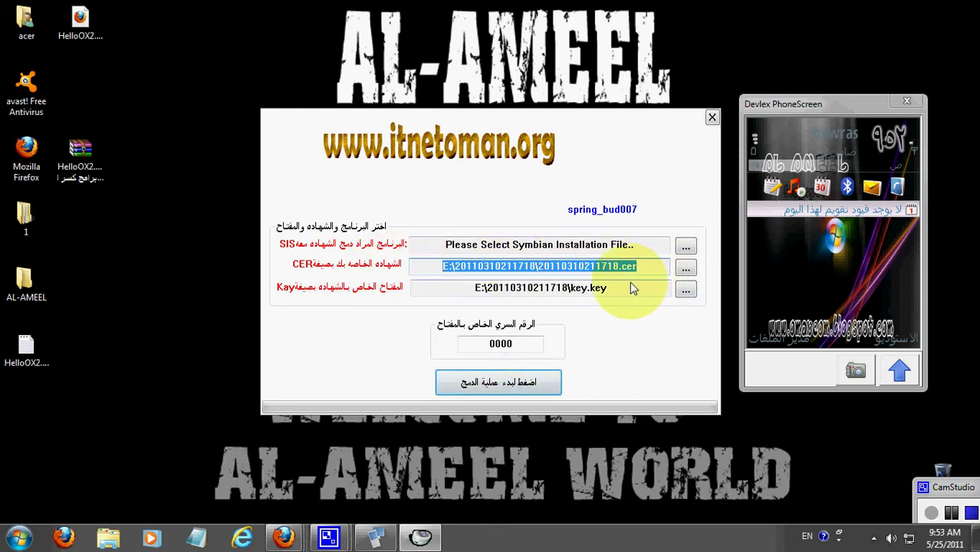
{"action": "left_click_drag", "start_coordinate": [629, 281], "coordinate": [460, 287]}
{"action": "left_click", "coordinate": [686, 246]}
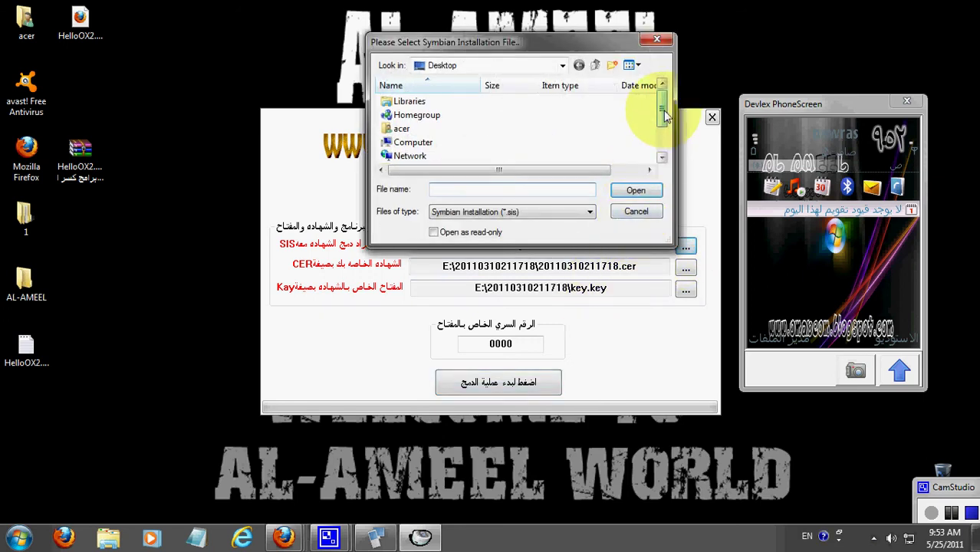
{"action": "left_click_drag", "start_coordinate": [664, 115], "coordinate": [664, 144]}
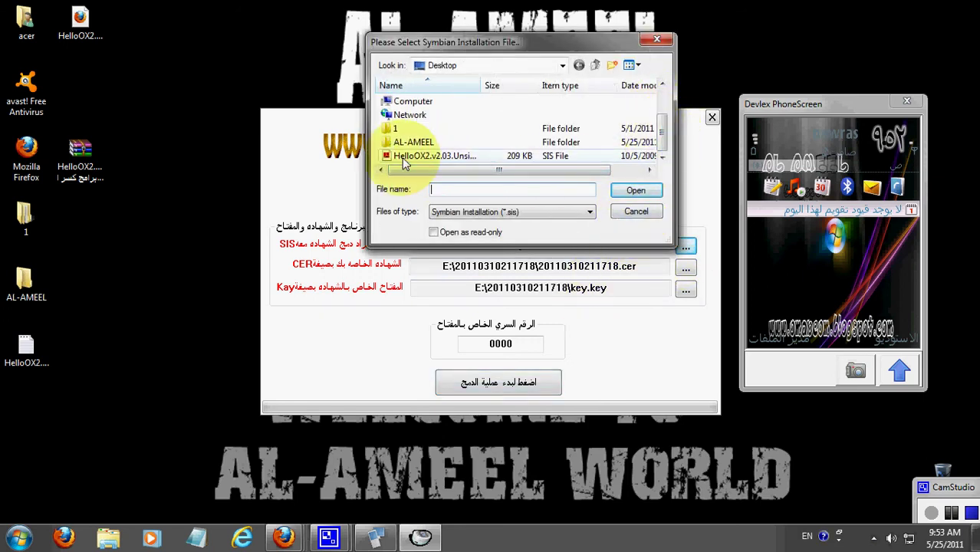
{"action": "double_click", "coordinate": [429, 156]}
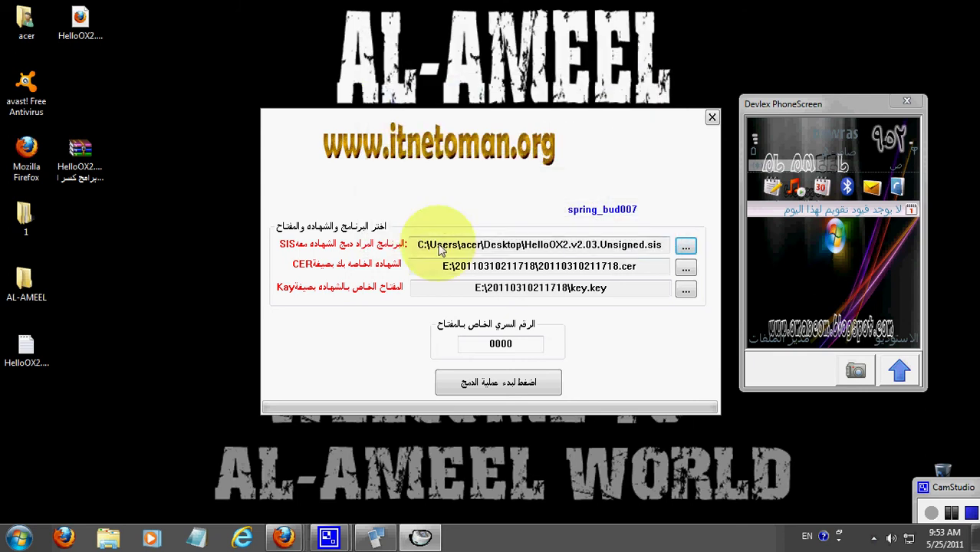
Step: Sign the HelloOX2 installation file with the loaded certificate and key, and close the signing program
{"action": "left_click", "coordinate": [451, 381]}
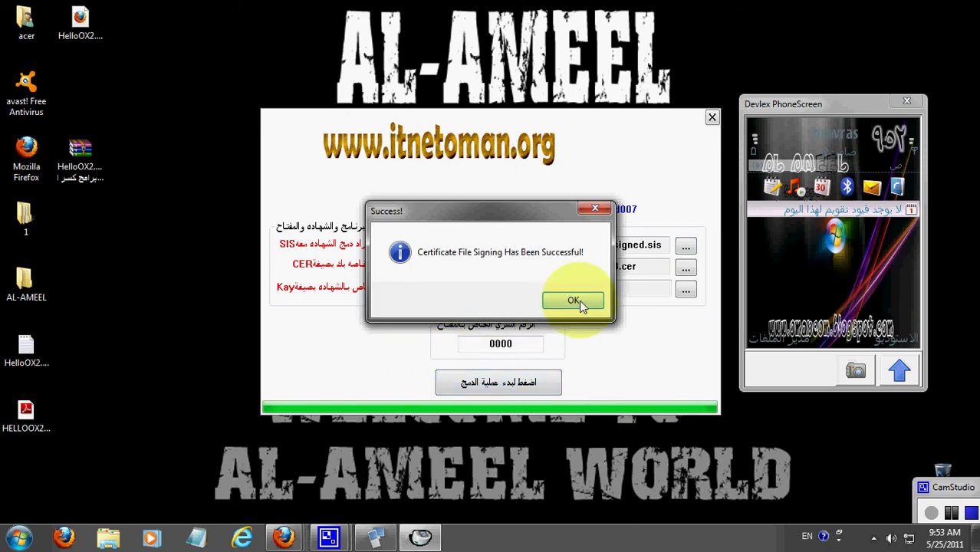
{"action": "left_click", "coordinate": [578, 300]}
{"action": "left_click", "coordinate": [711, 117]}
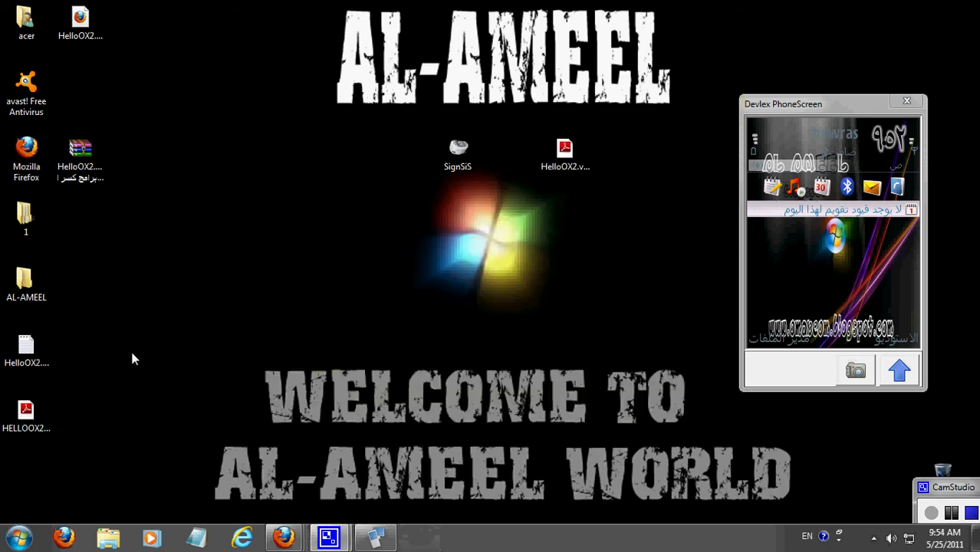
Step: Move the signed HelloOX2 file into the open desktop area and return the unsigned file and SignSiS to the icon column
{"action": "left_click_drag", "start_coordinate": [25, 418], "coordinate": [614, 181]}
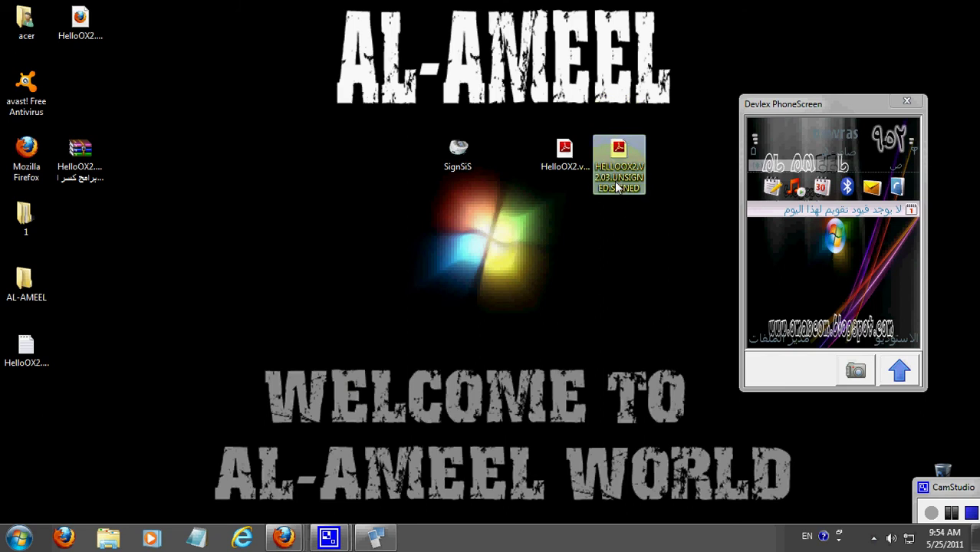
{"action": "left_click", "coordinate": [579, 178]}
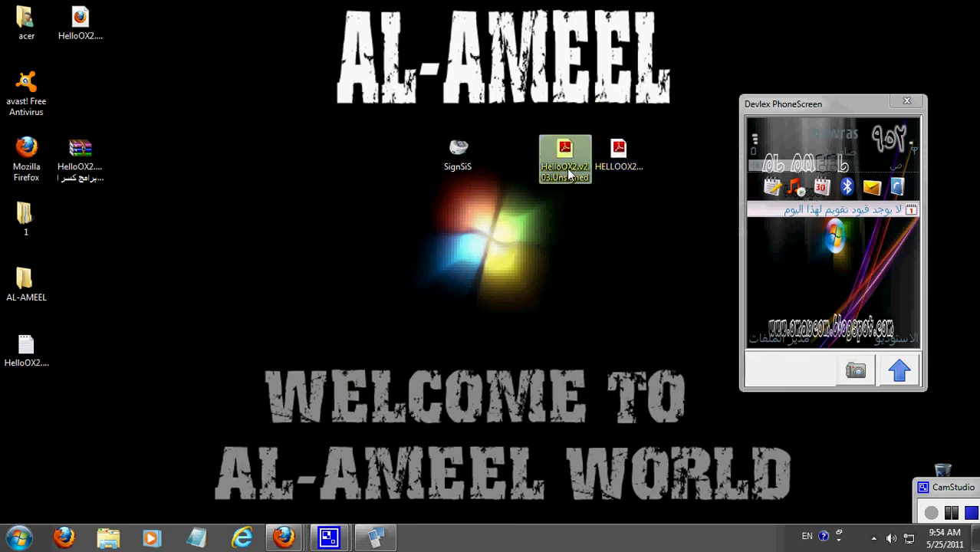
{"action": "left_click_drag", "start_coordinate": [579, 186], "coordinate": [48, 441]}
{"action": "left_click", "coordinate": [452, 157], "text": "ctrl"}
{"action": "left_click", "coordinate": [618, 157]}
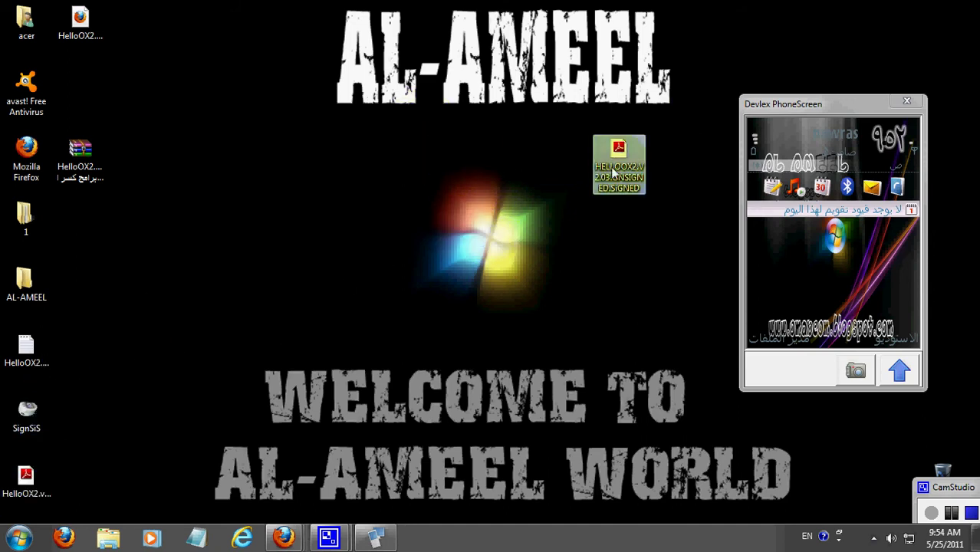
{"action": "left_click_drag", "start_coordinate": [618, 157], "coordinate": [407, 222]}
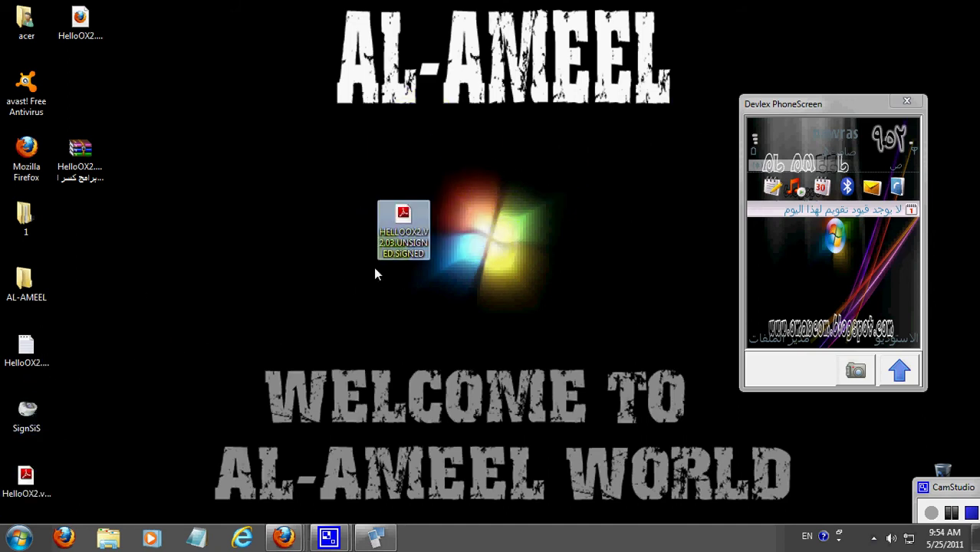
Step: View the Send to destinations for the signed HelloOX2 file, including Bluetooth, without sending it
{"action": "right_click", "coordinate": [417, 207]}
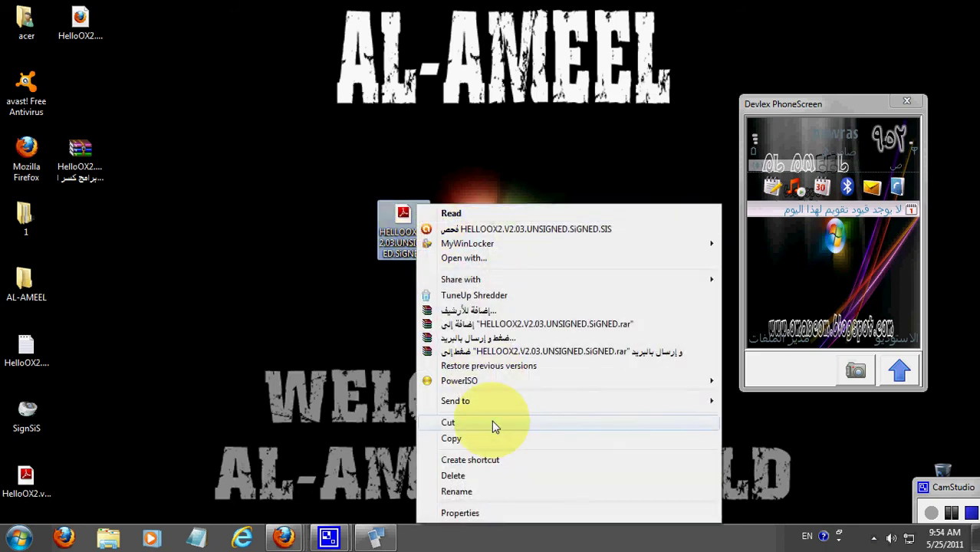
{"action": "mouse_move", "coordinate": [520, 404]}
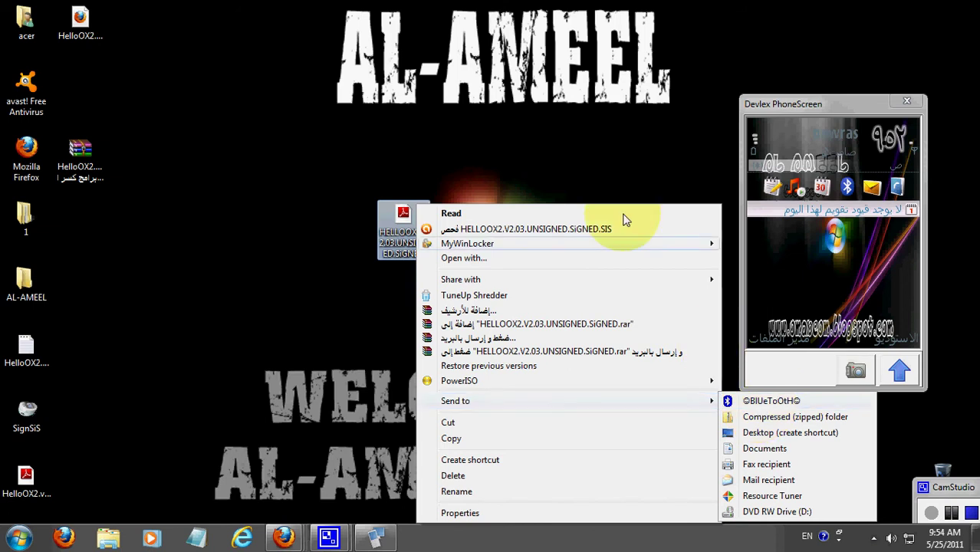
{"action": "left_click", "coordinate": [561, 124]}
Step: Arrange the signed HelloOX2 file and the Devlex PhoneScreen window side by side near the middle of the desktop
{"action": "left_click_drag", "start_coordinate": [403, 230], "coordinate": [243, 238]}
{"action": "left_click_drag", "start_coordinate": [860, 102], "coordinate": [600, 111]}
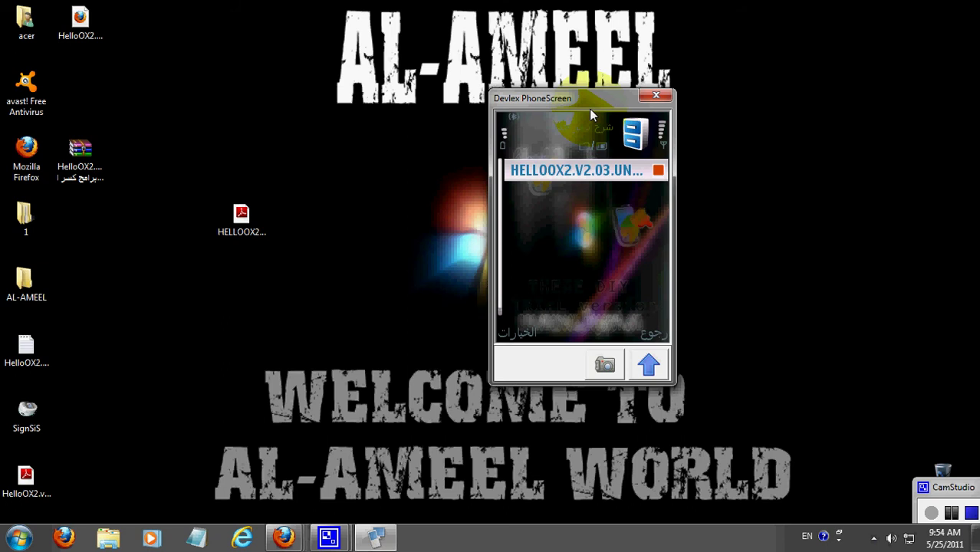
{"action": "left_click", "coordinate": [261, 222]}
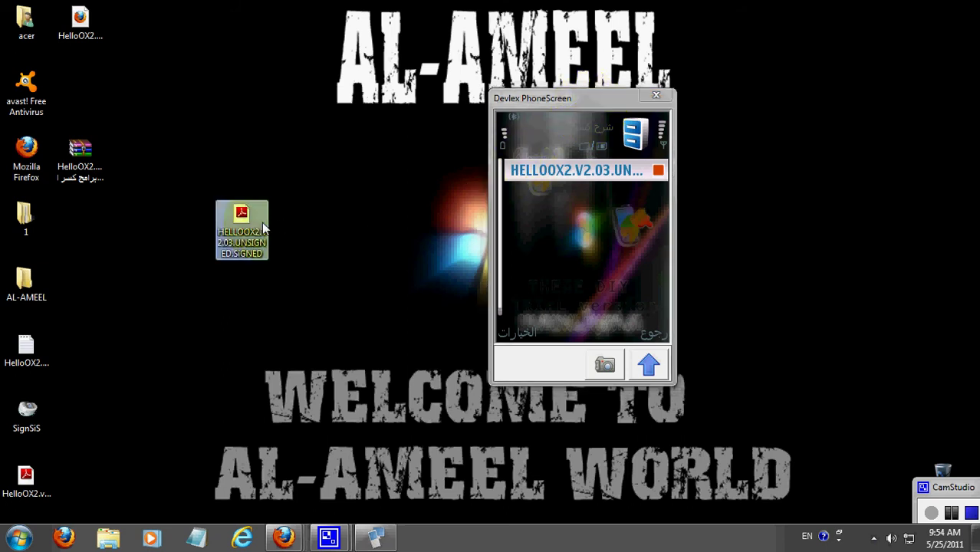
{"action": "left_click", "coordinate": [581, 135]}
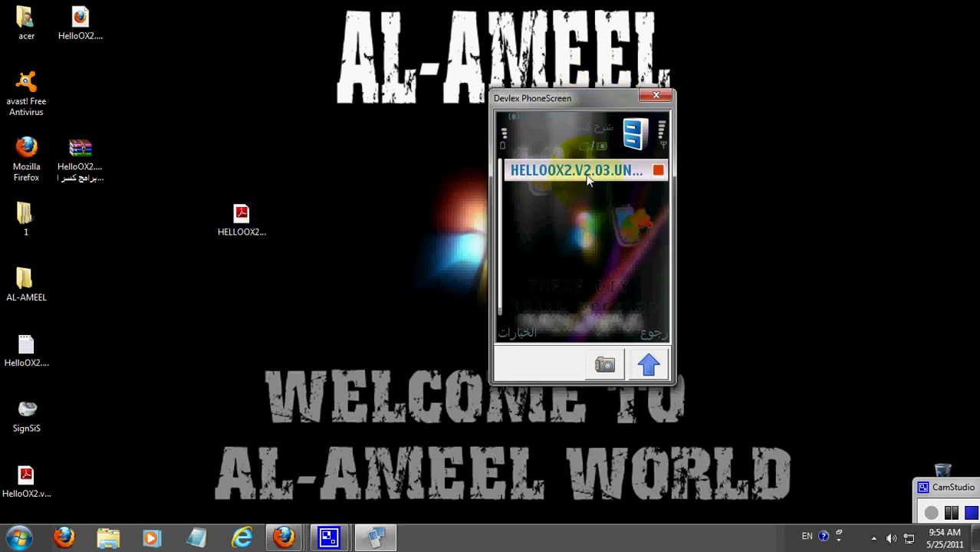